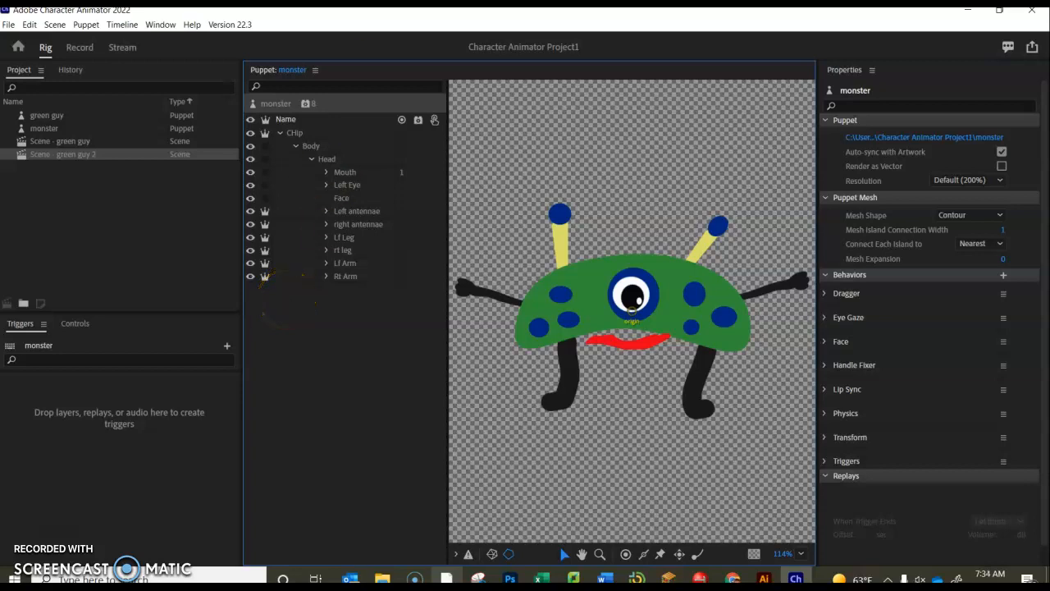
- Move the Left antennae layer's origin handle down to its base on the head and add a Dangle handle at its blue tip
click(360, 211)
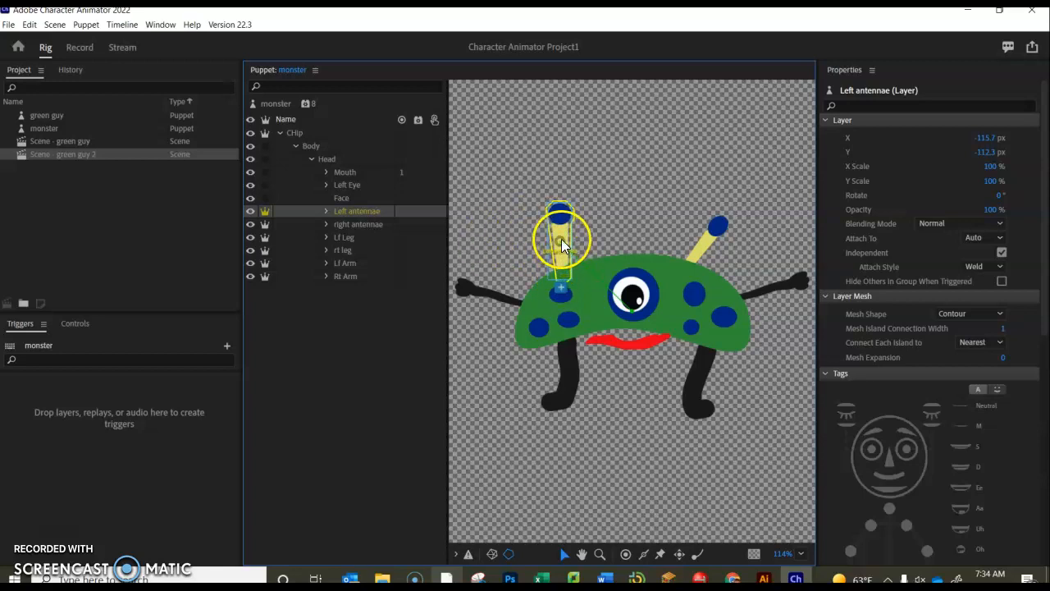
drag(562, 239, 565, 269)
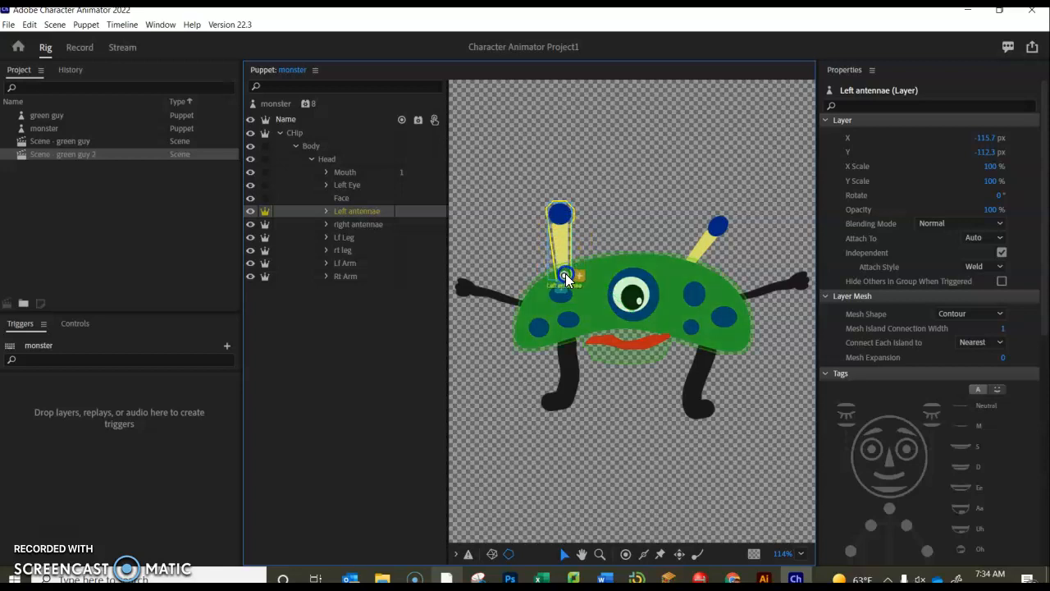
click(546, 301)
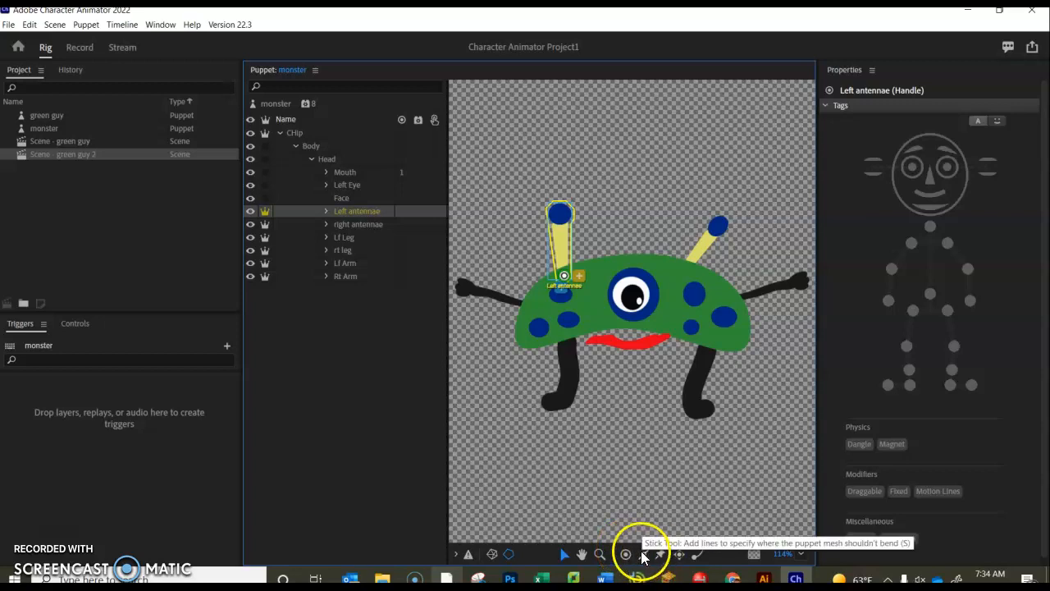
click(697, 557)
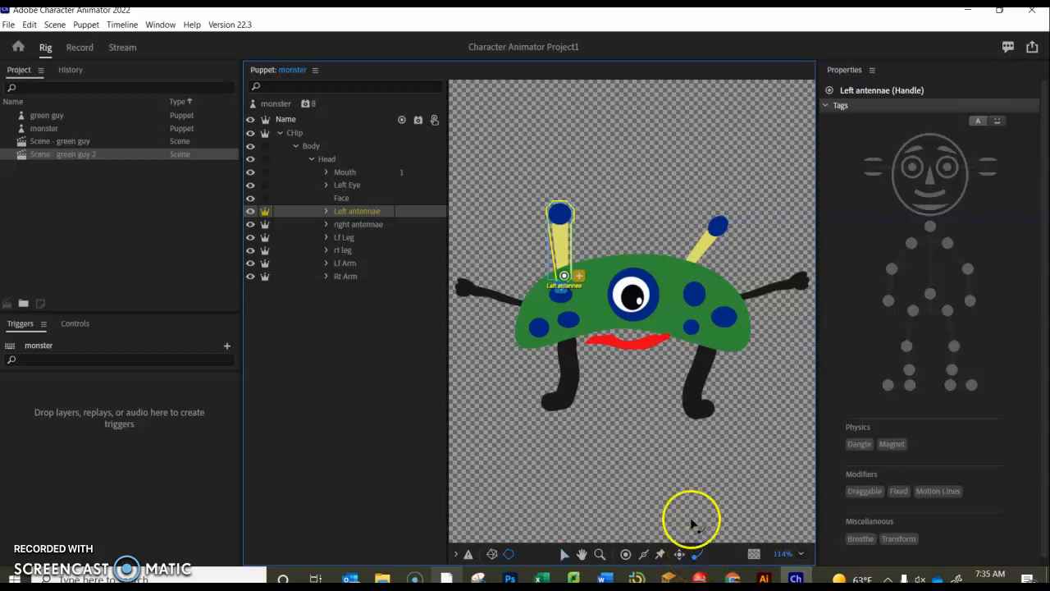
click(559, 214)
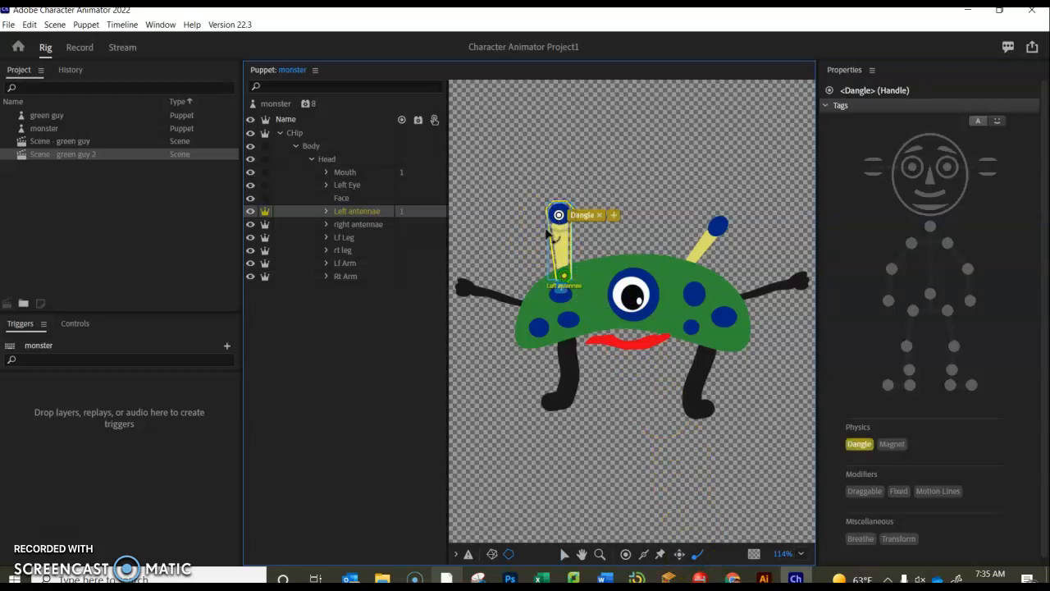
- Move the right antennae layer's origin handle to its base on the head and add a Dangle handle at its blue tip
click(342, 224)
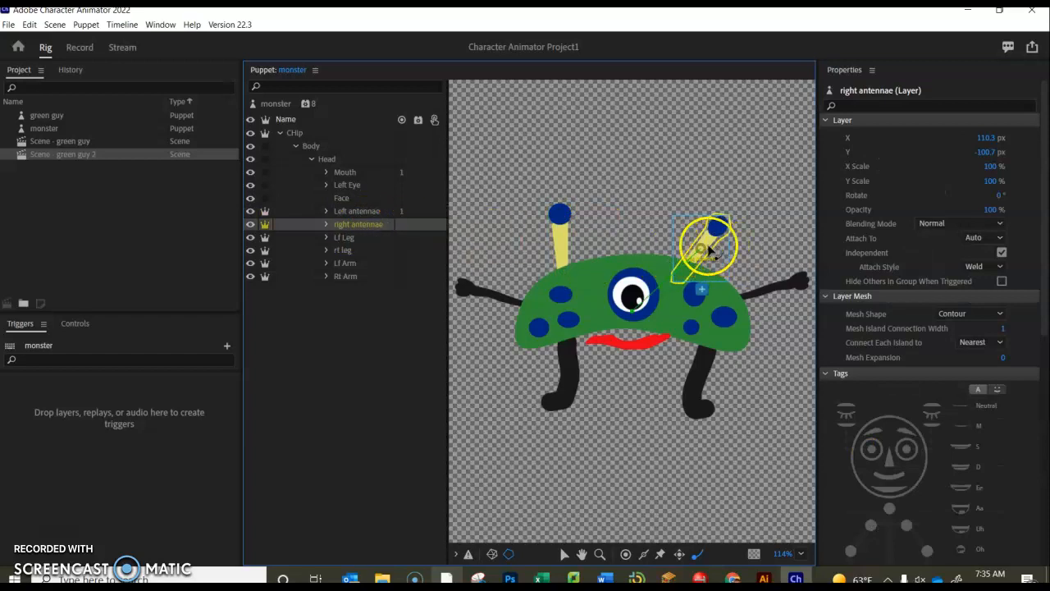
drag(705, 249, 686, 281)
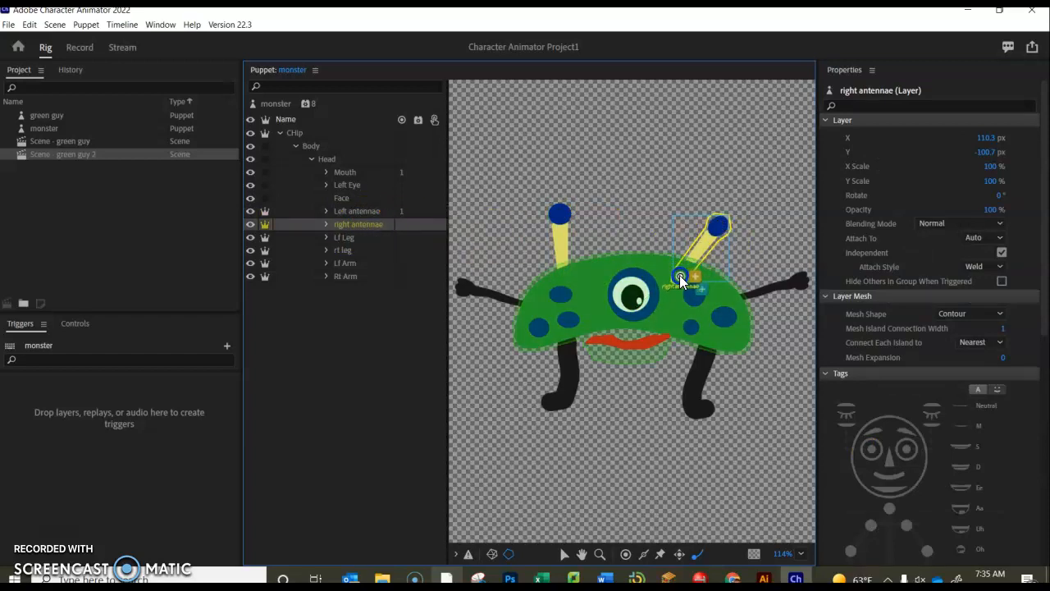
click(679, 271)
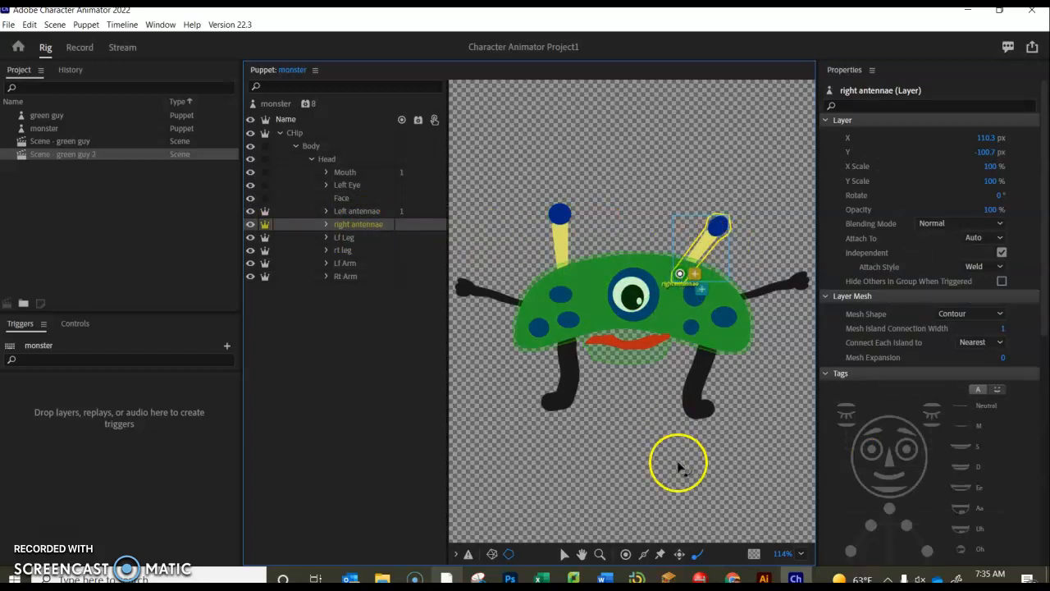
click(698, 555)
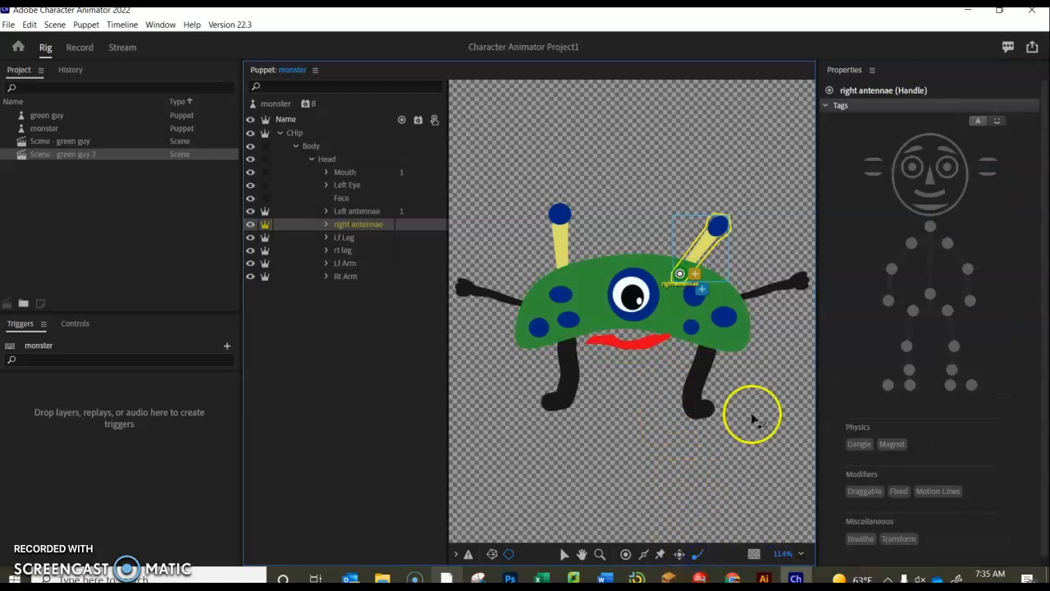
click(721, 228)
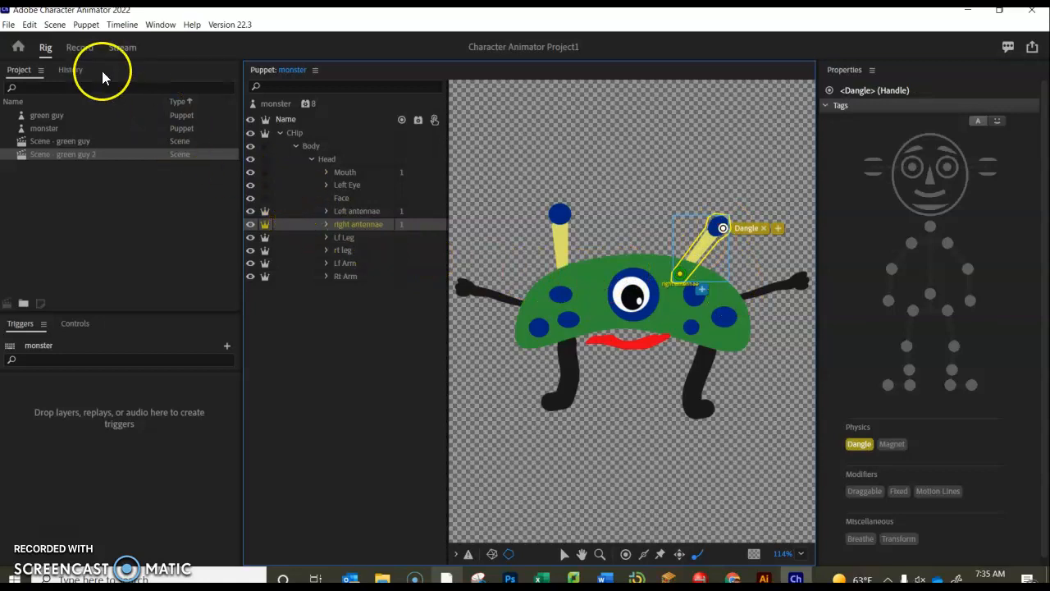
- Preview the monster's dangling antennae in the Record workspace and return to the Rig workspace
click(78, 50)
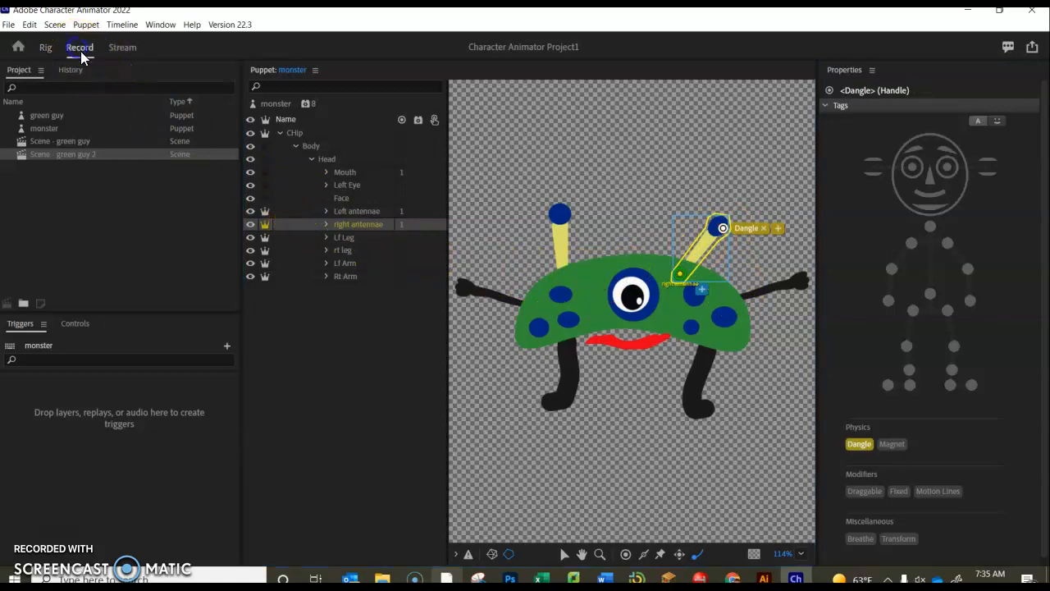
click(72, 323)
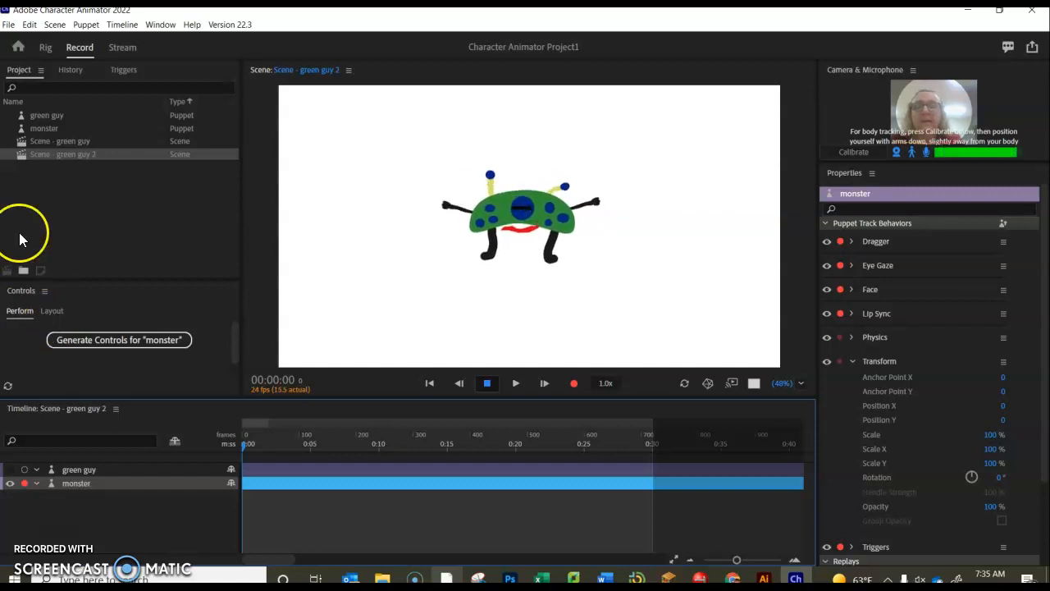
click(45, 49)
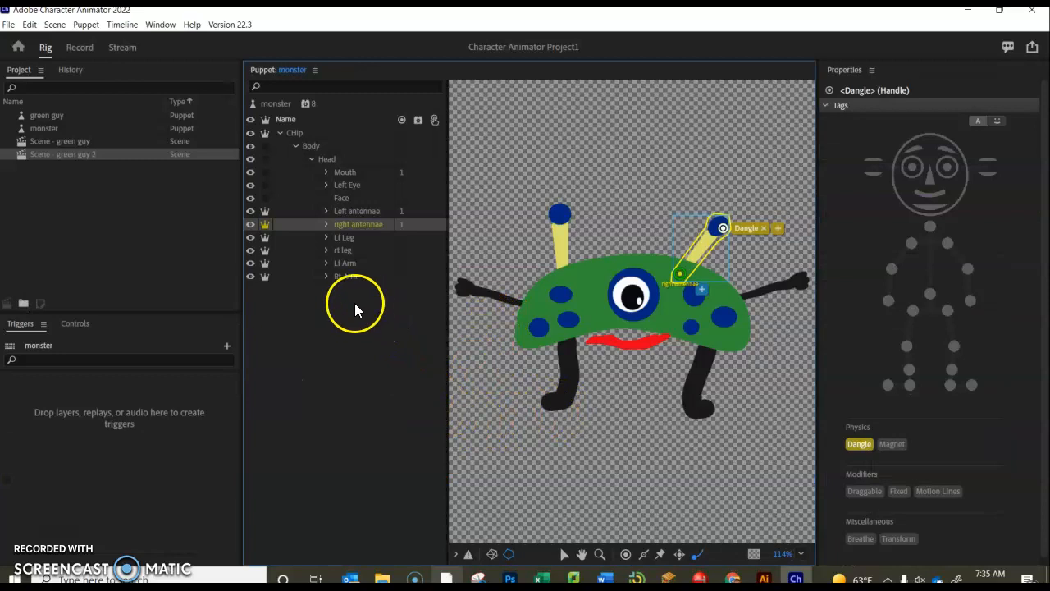
- Place the Lf Arm layer's origin handle where the arm joins the body and add a Draggable handle on its hand
click(327, 263)
click(354, 263)
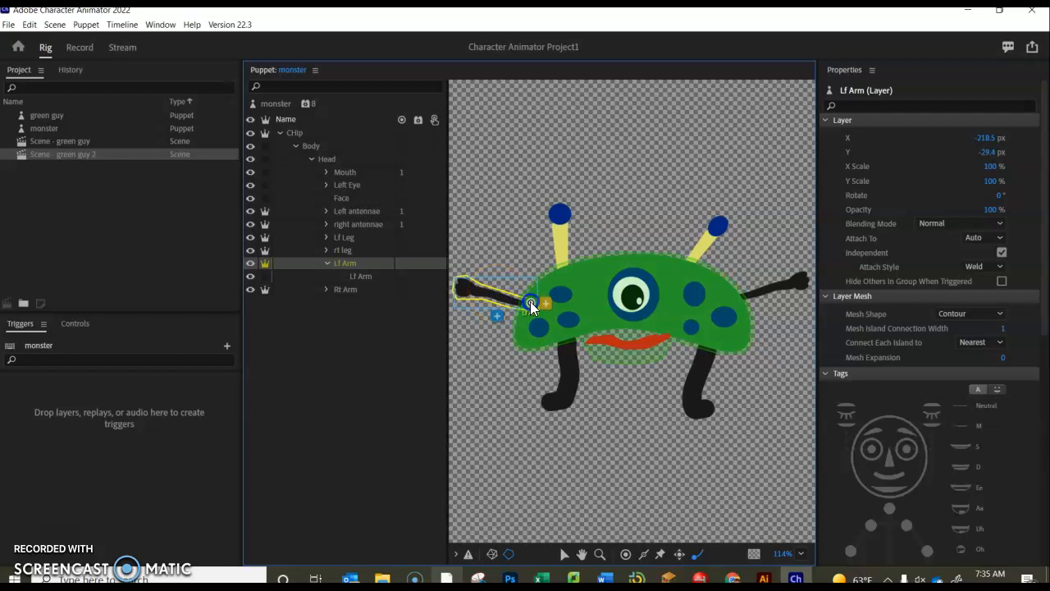
click(530, 308)
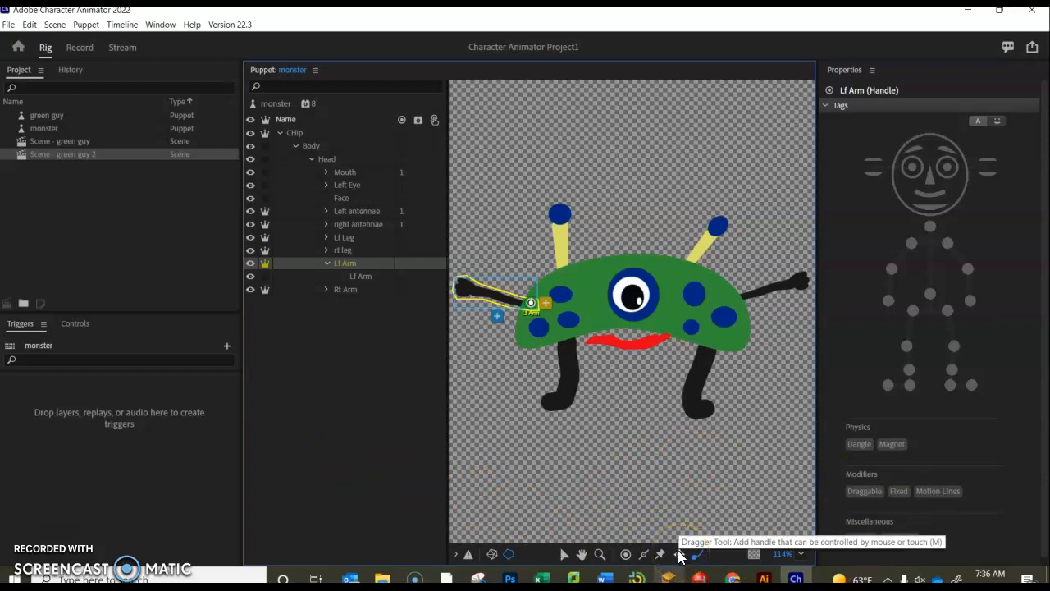
click(680, 555)
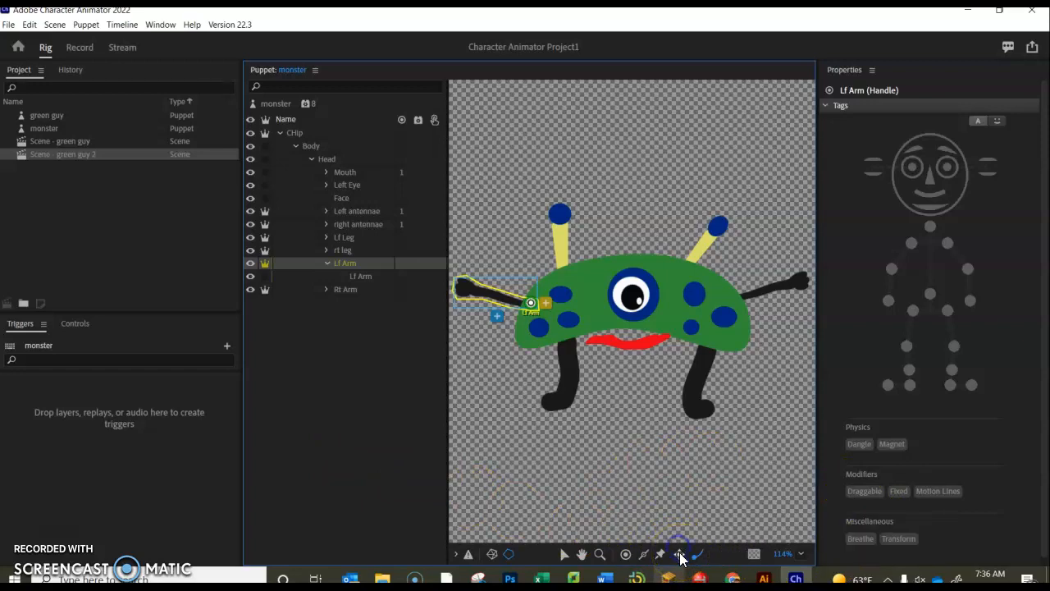
click(464, 287)
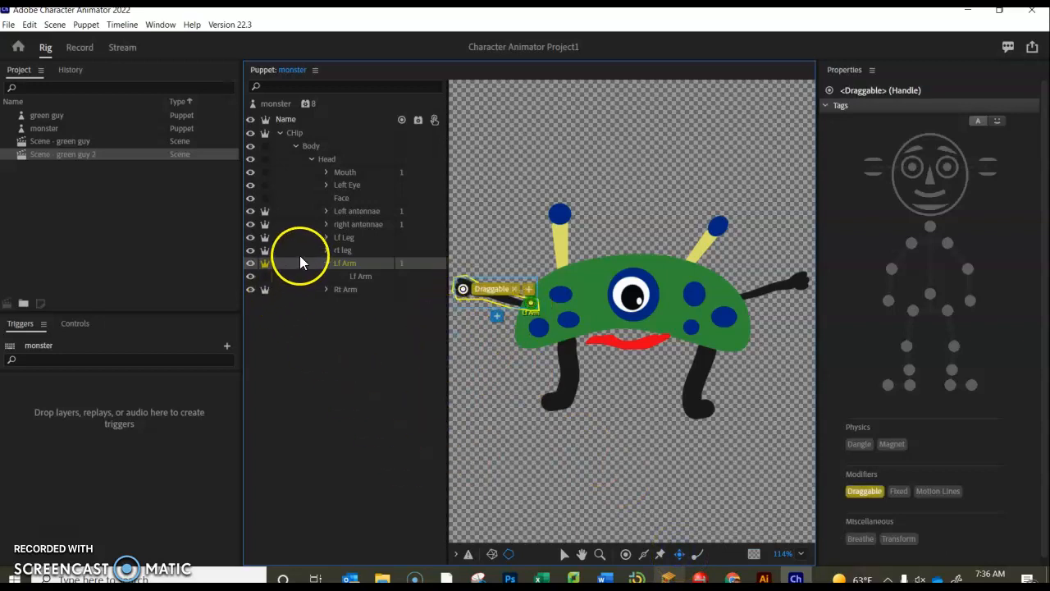
- Move the Rt Arm layer's origin handle to where the arm joins the body and add a Draggable handle on its hand
click(301, 293)
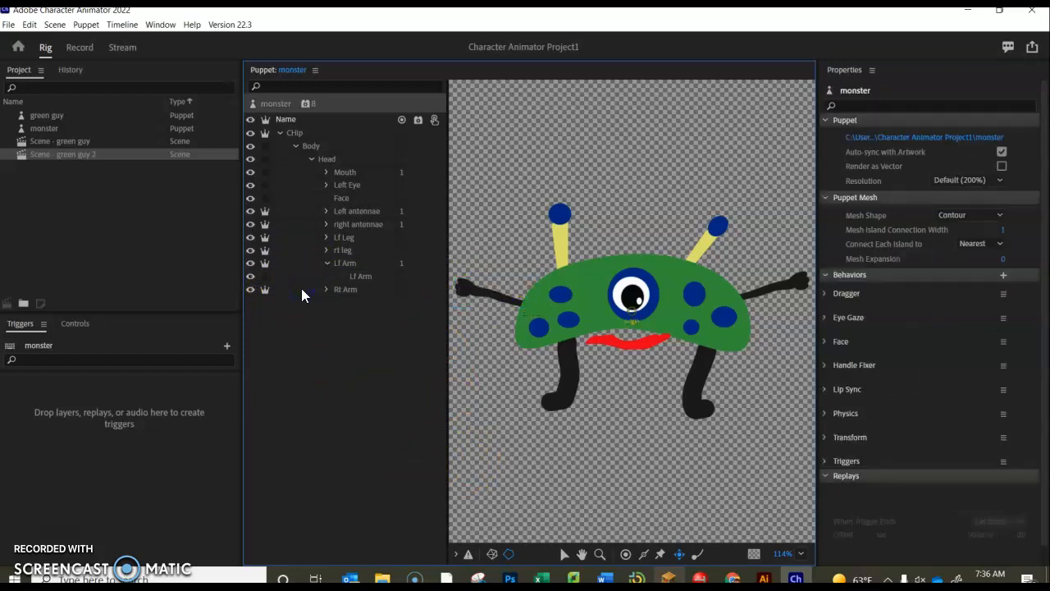
click(339, 289)
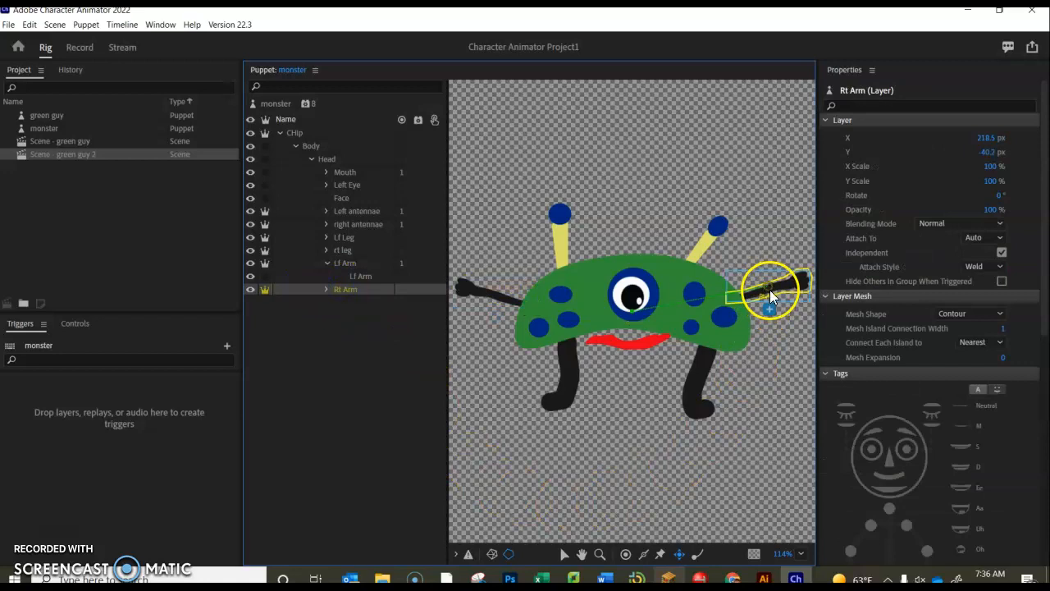
drag(768, 288, 735, 297)
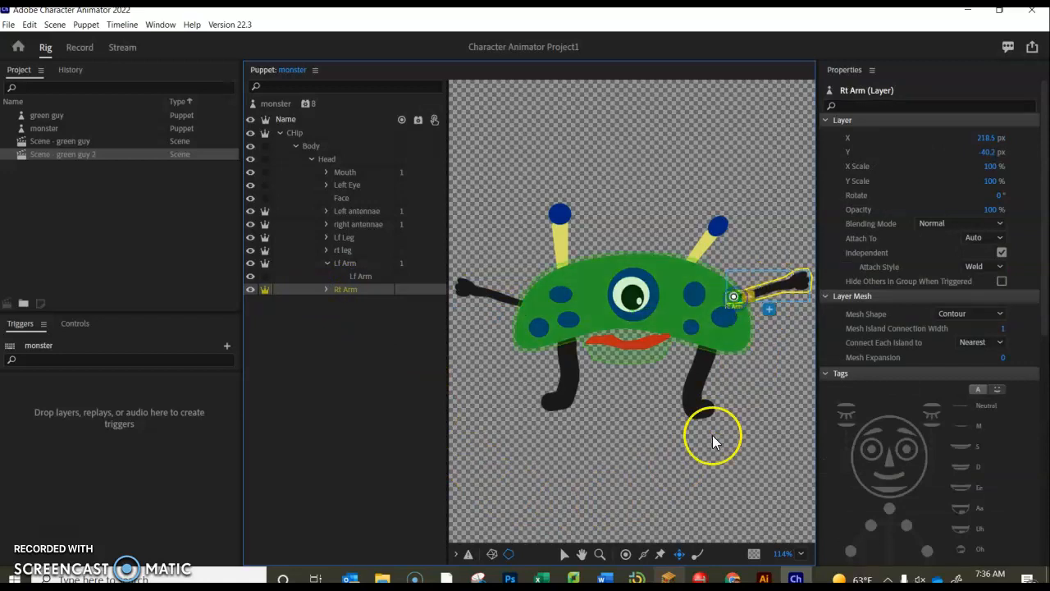
click(676, 550)
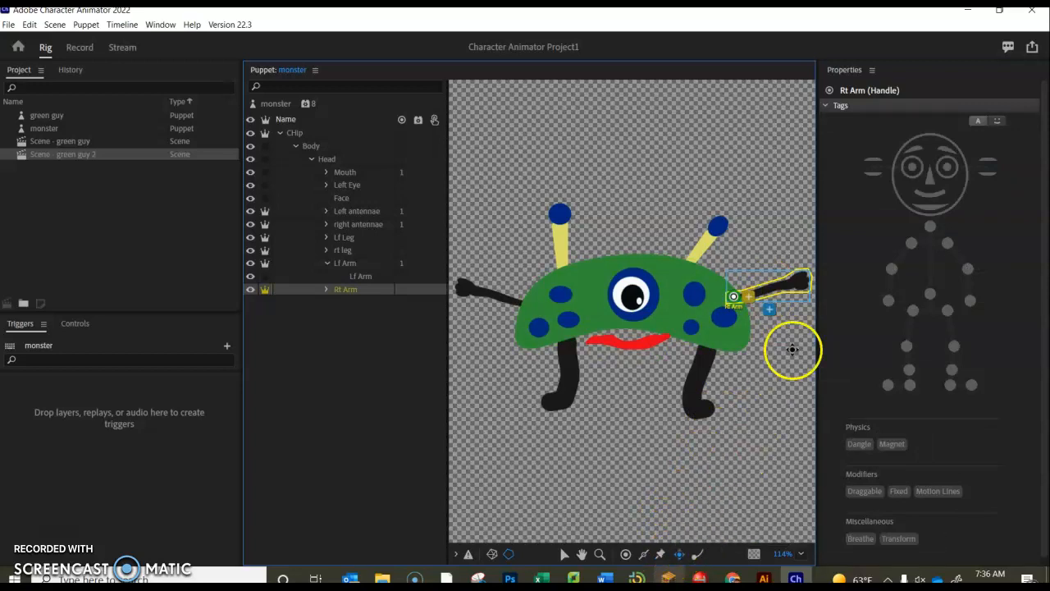
click(800, 279)
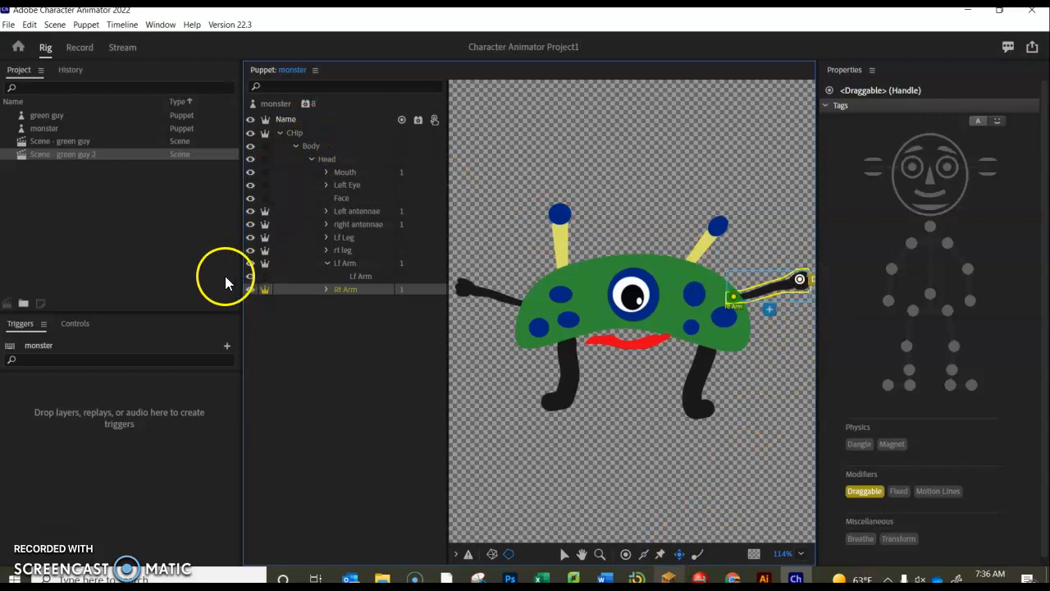
- Test the draggable handles in the Record workspace by moving both of the monster's hands around
click(80, 47)
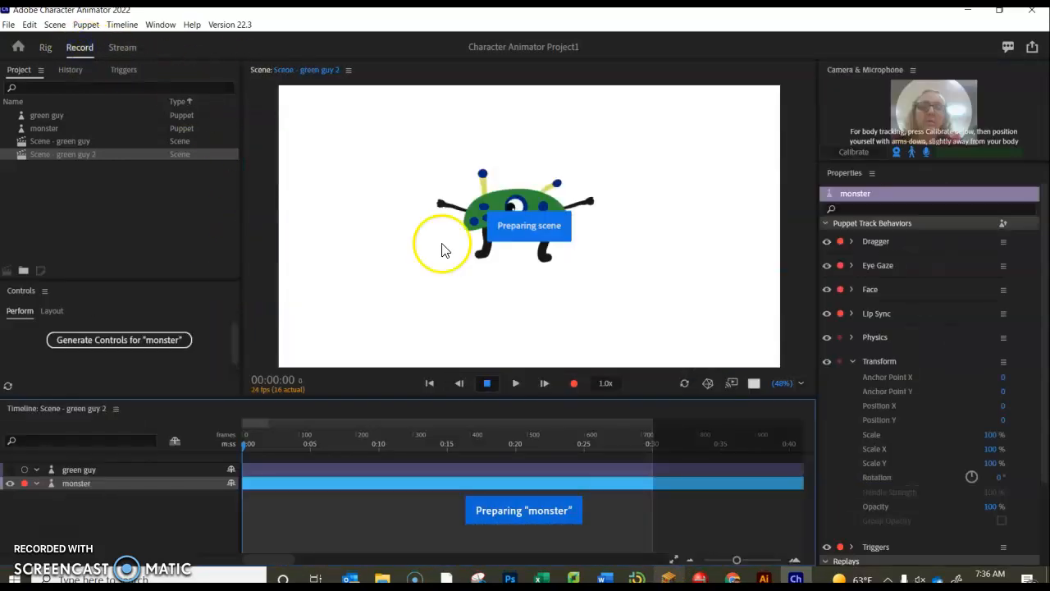
click(436, 200)
mouse_move(442, 233)
mouse_down()
mouse_move(453, 260)
mouse_move(420, 248)
mouse_move(416, 177)
mouse_move(369, 110)
mouse_move(336, 235)
mouse_move(429, 204)
mouse_move(461, 252)
mouse_move(464, 236)
mouse_move(451, 239)
mouse_up()
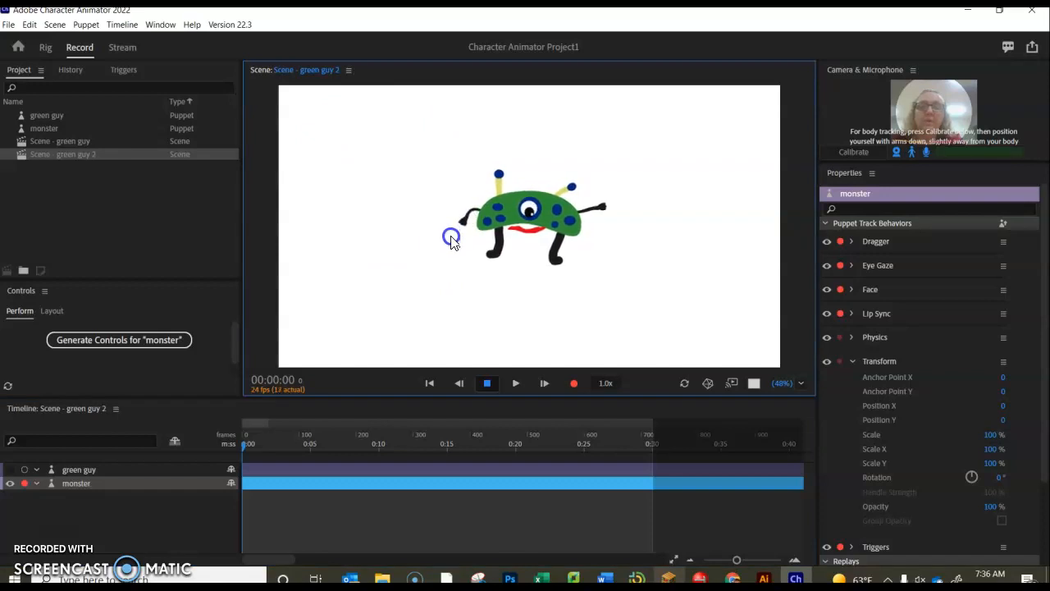
drag(609, 213, 594, 248)
drag(600, 249, 594, 200)
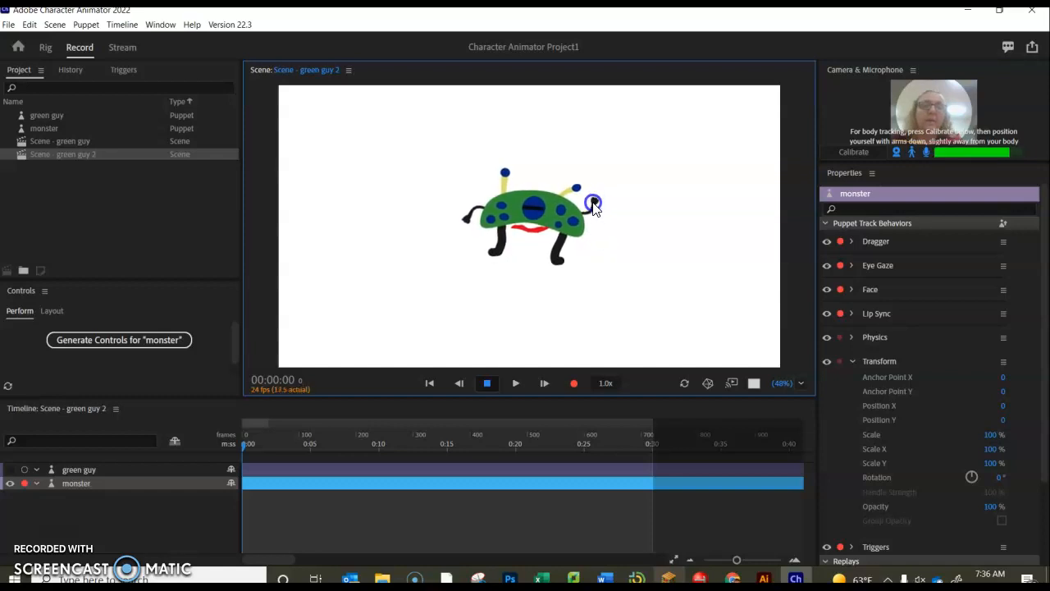
drag(596, 208, 596, 204)
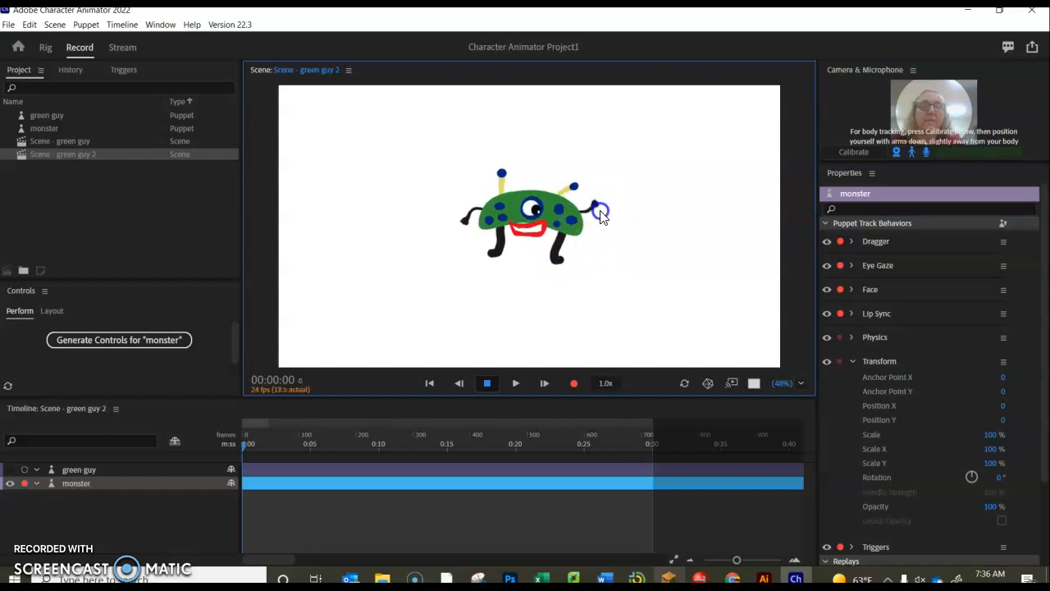
drag(602, 223, 599, 215)
drag(483, 235, 460, 210)
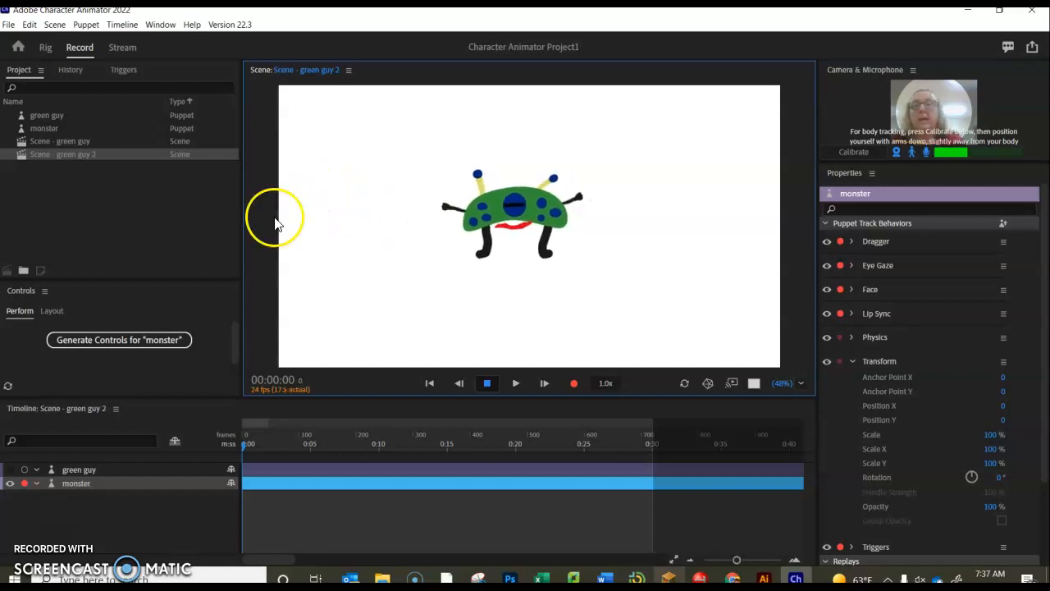
- Back in the Rig workspace, add a stick along the Rt Arm from near the body to the hand
click(45, 49)
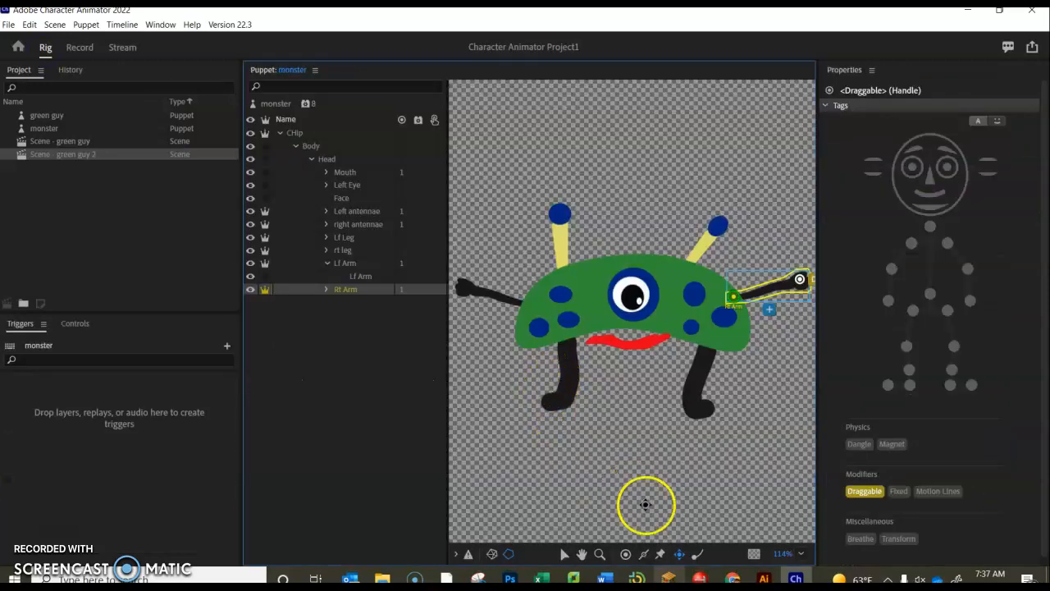
click(644, 556)
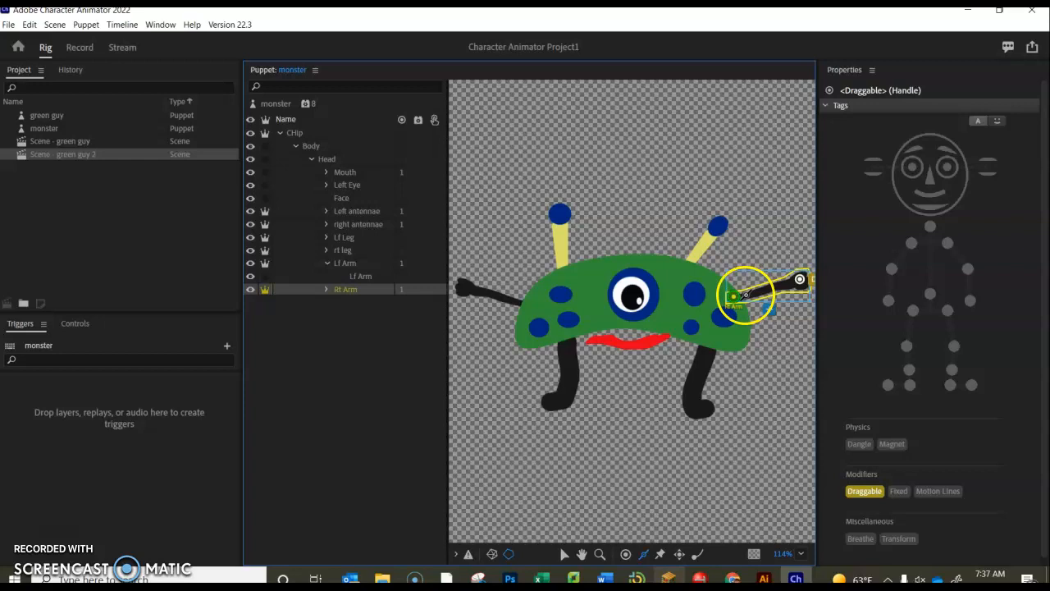
click(783, 286)
click(746, 293)
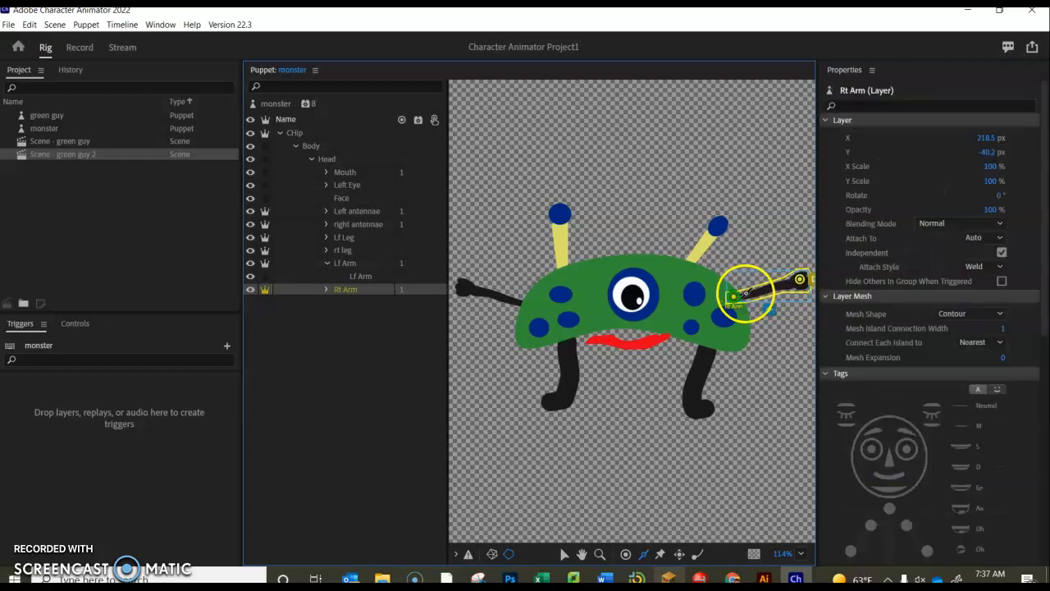
drag(746, 293, 795, 279)
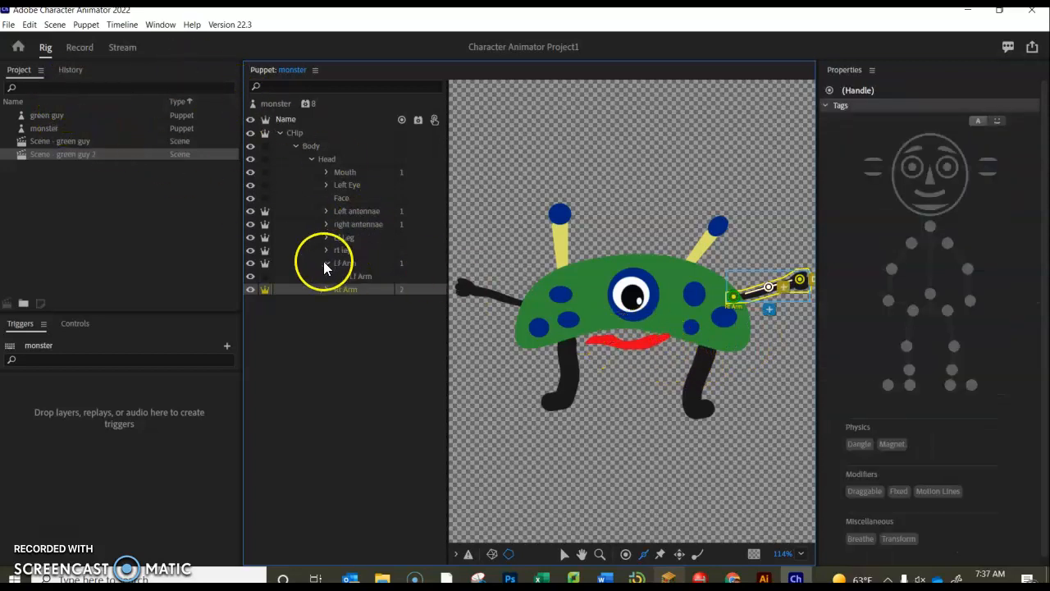
- Collapse the Lf Arm group and add a stick along that arm from near the body to the hand
click(293, 265)
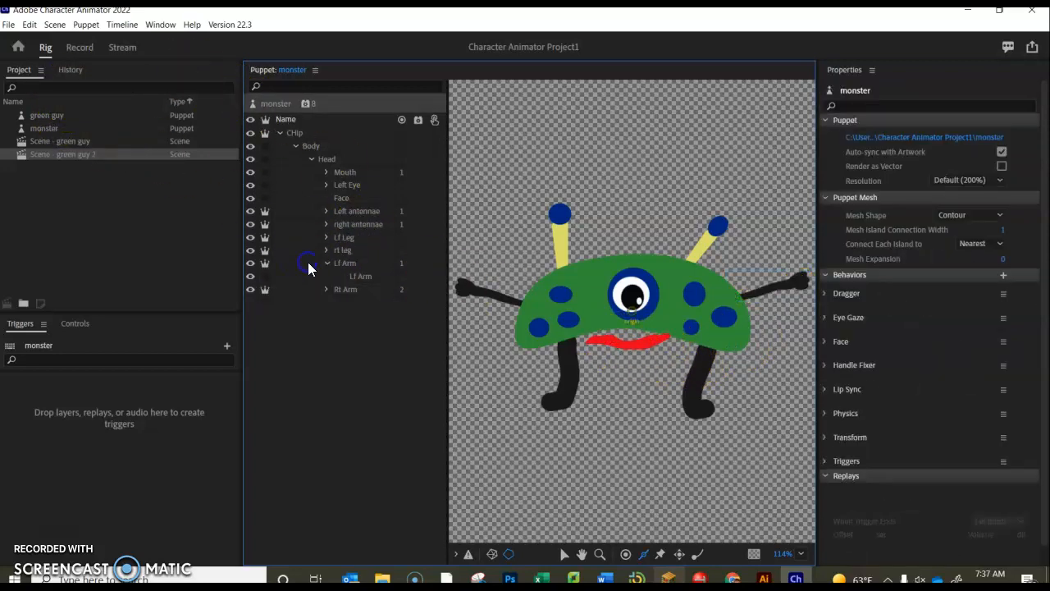
click(327, 263)
click(351, 262)
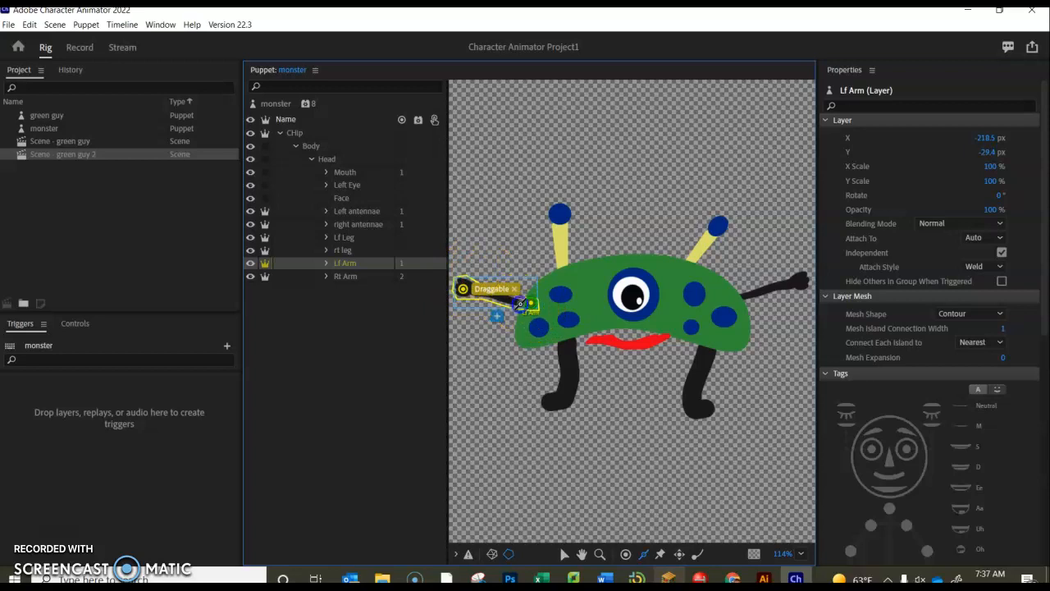
click(466, 288)
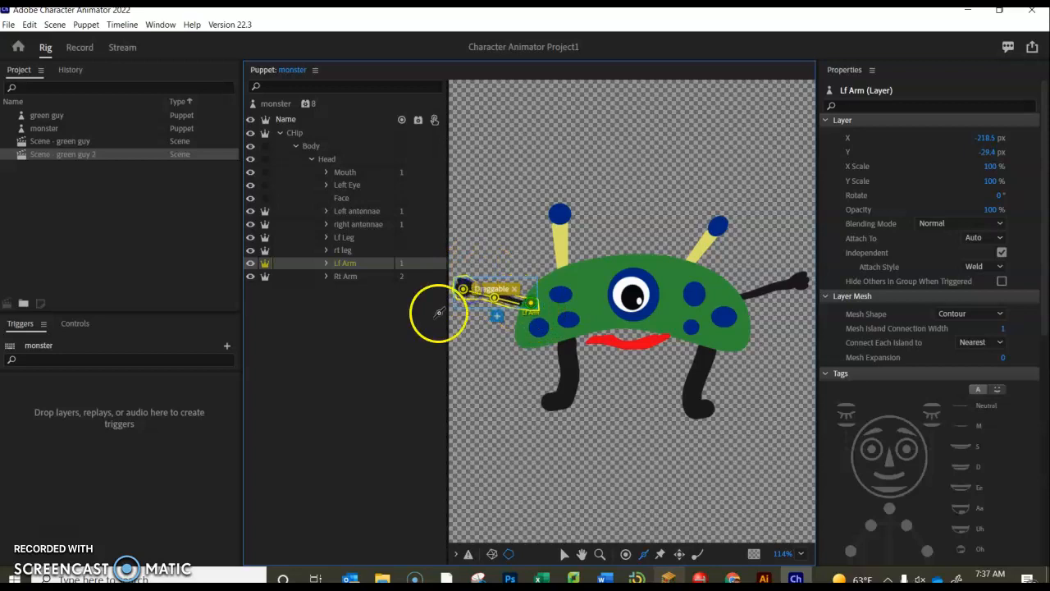
- Test the stiffened arm in the Record workspace by moving the monster's Rt Arm hand around
click(80, 49)
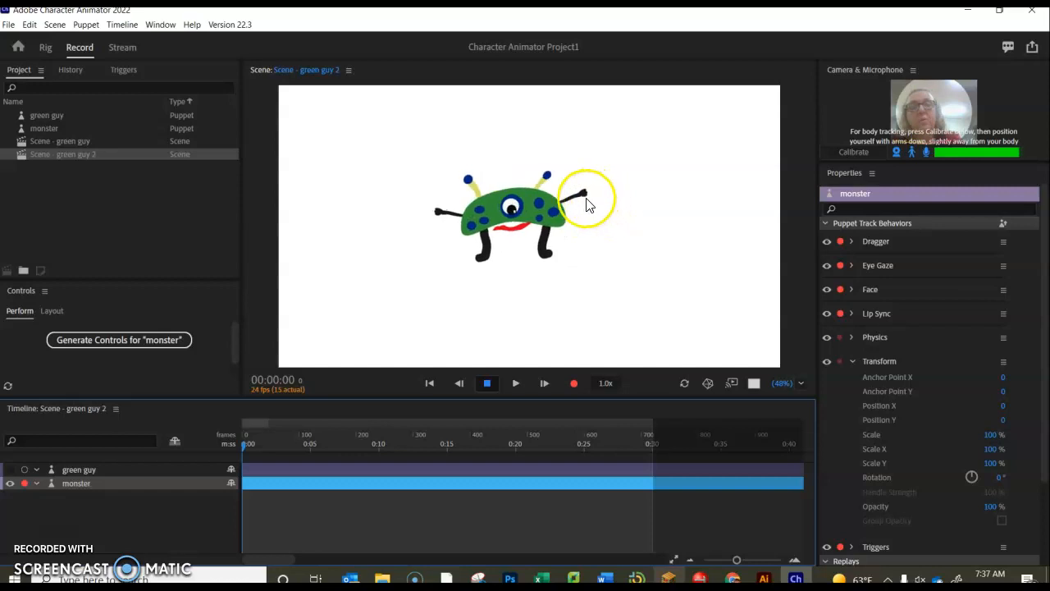
mouse_move(585, 196)
mouse_down()
mouse_move(583, 215)
mouse_move(572, 182)
mouse_up()
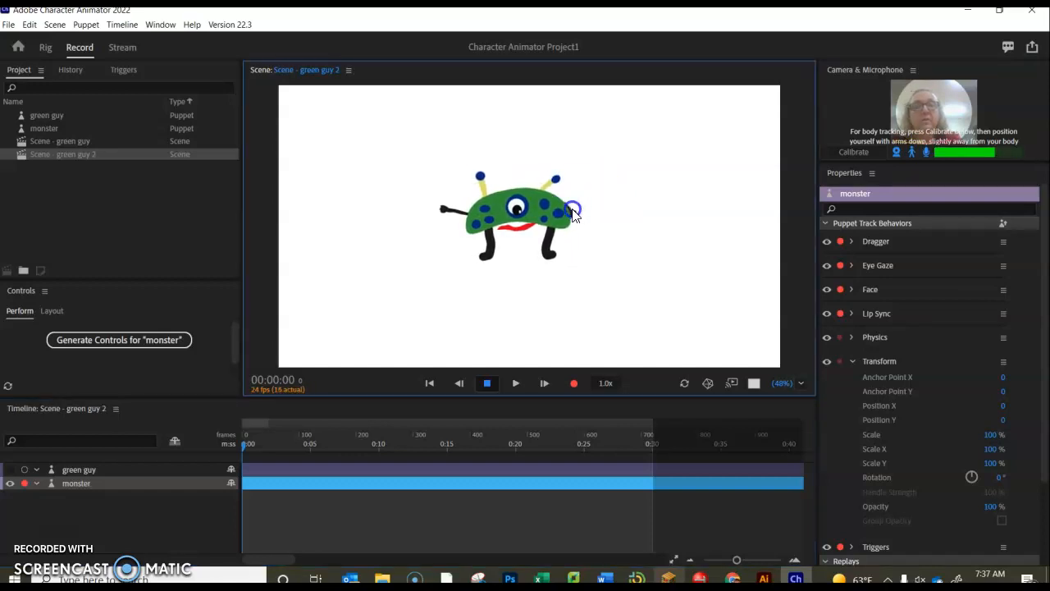
drag(589, 212, 587, 192)
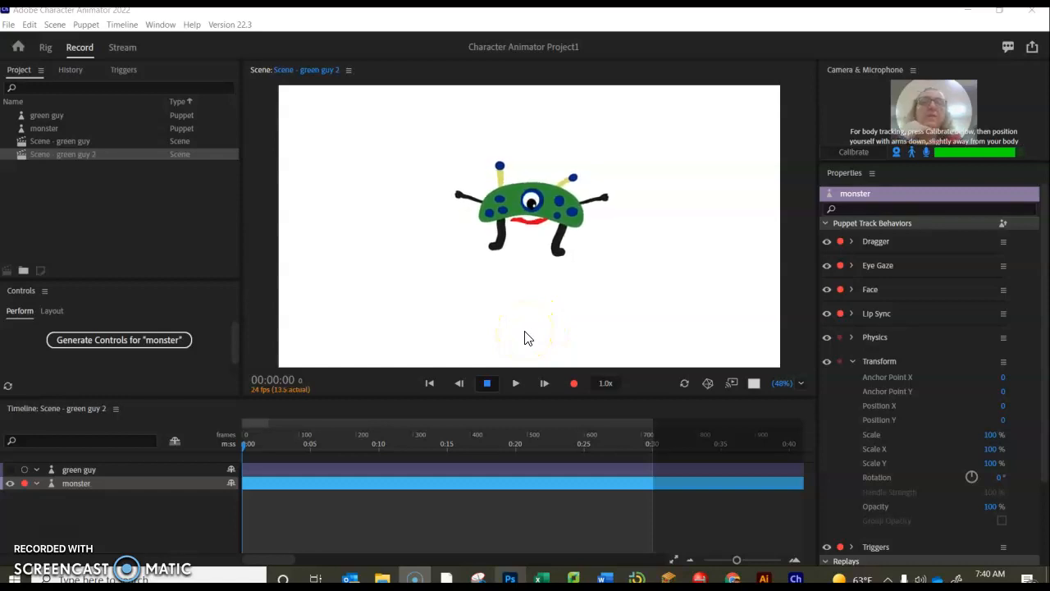
click(522, 327)
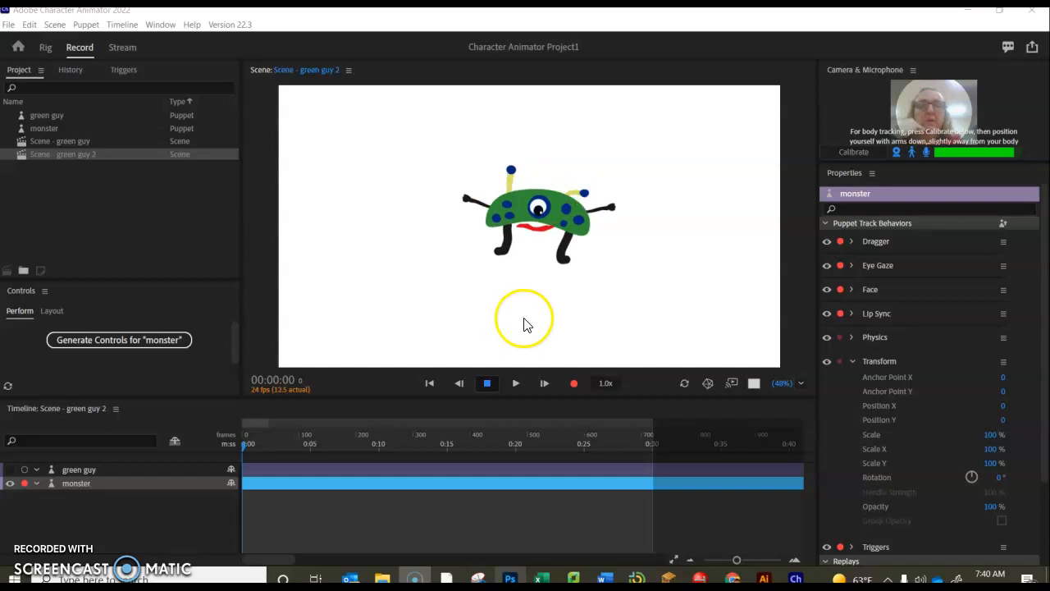